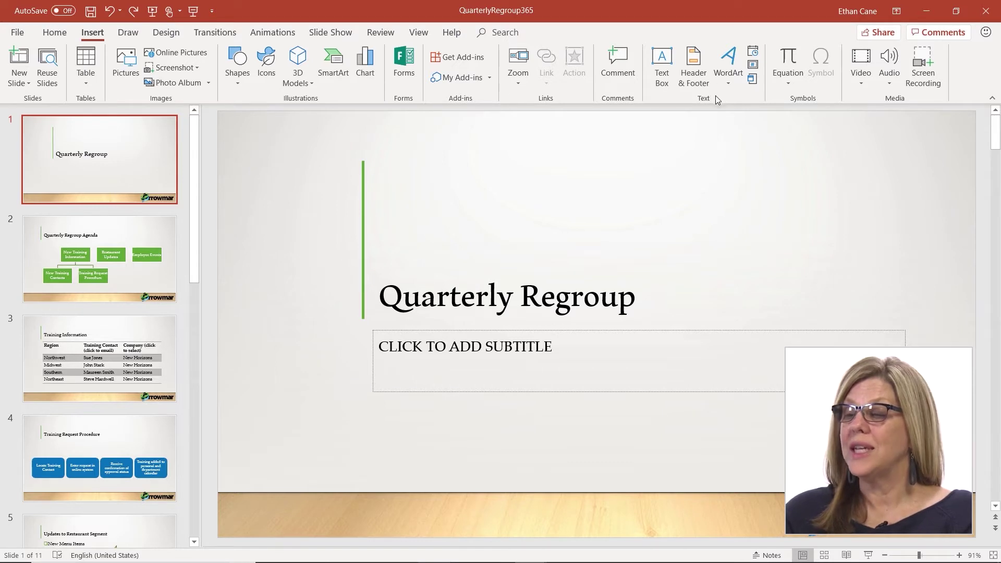
Add the footer 'Confidential: For Arrowmar employees only' to all slides, with date and slide number left off.
{"action": "left_click", "coordinate": [702, 68]}
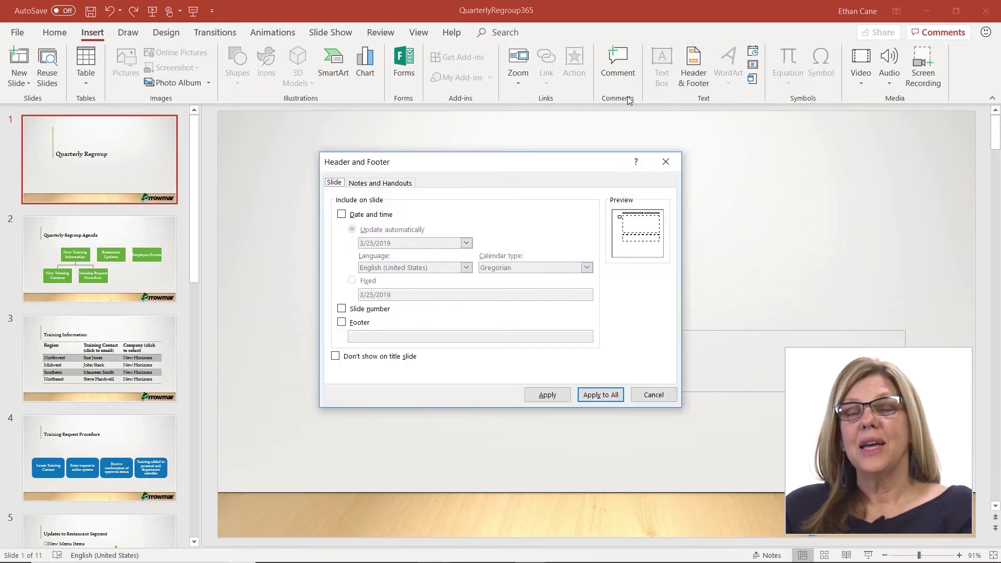
{"action": "left_click", "coordinate": [369, 219]}
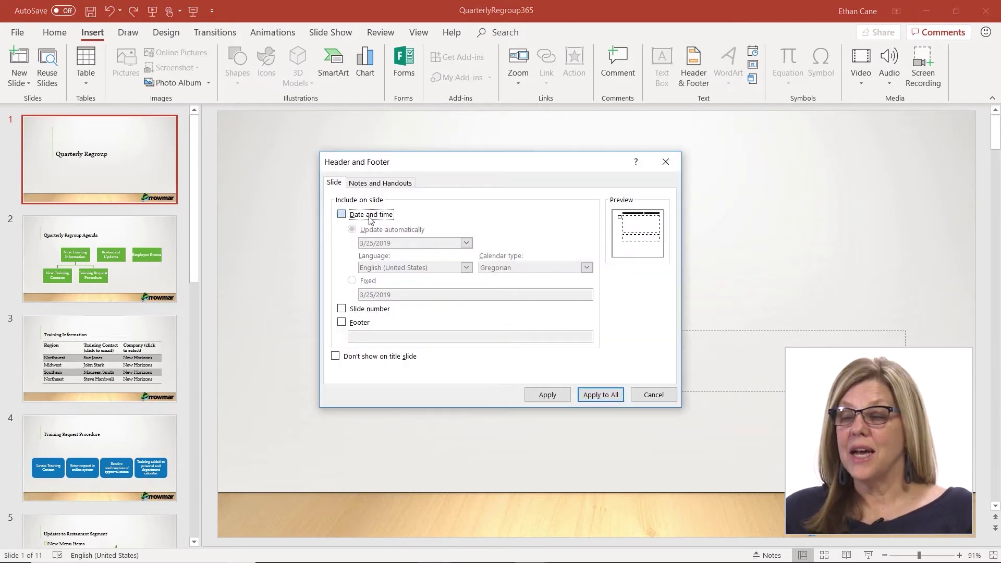
{"action": "left_click", "coordinate": [369, 219]}
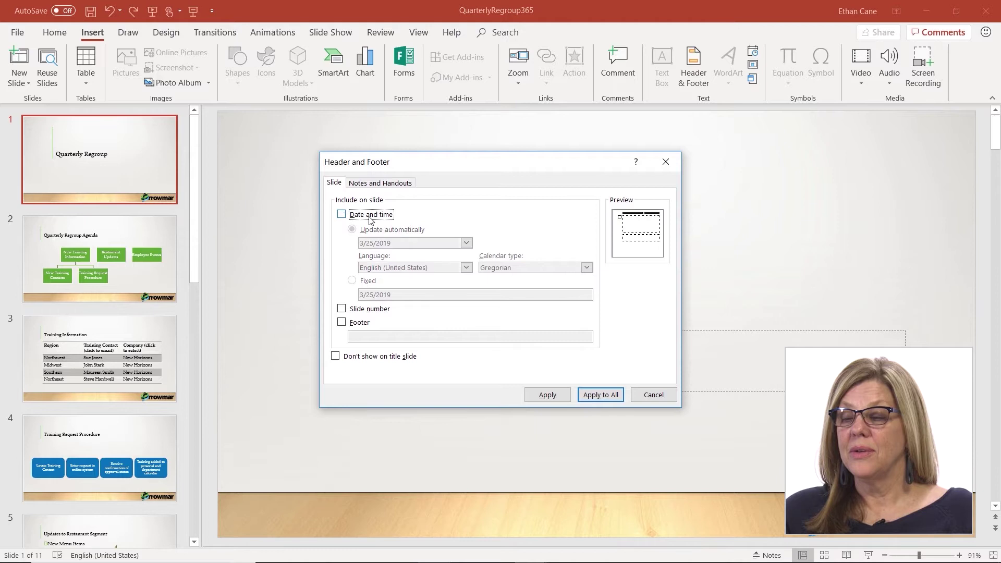
{"action": "left_click", "coordinate": [365, 312]}
{"action": "left_click", "coordinate": [364, 311]}
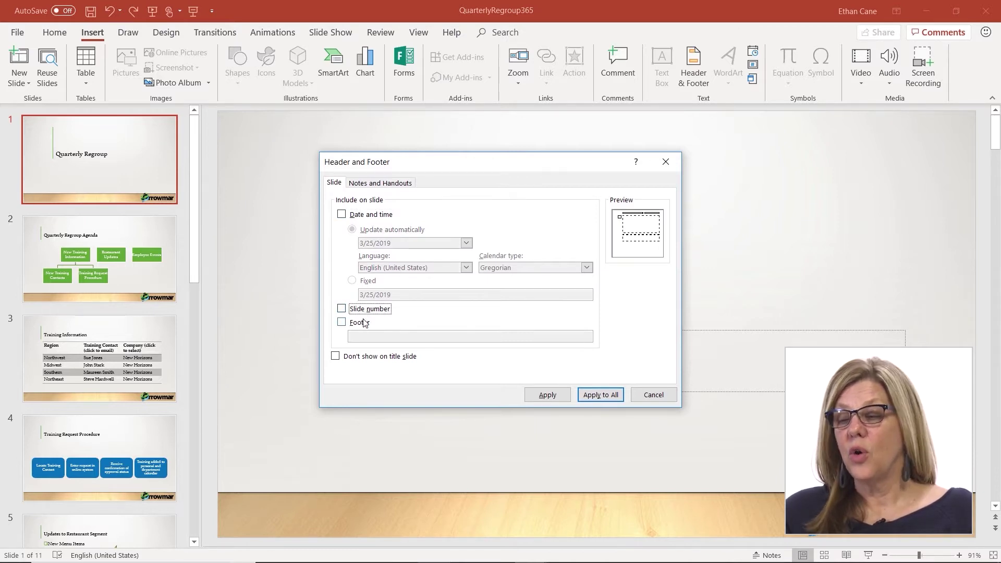
{"action": "left_click", "coordinate": [360, 323]}
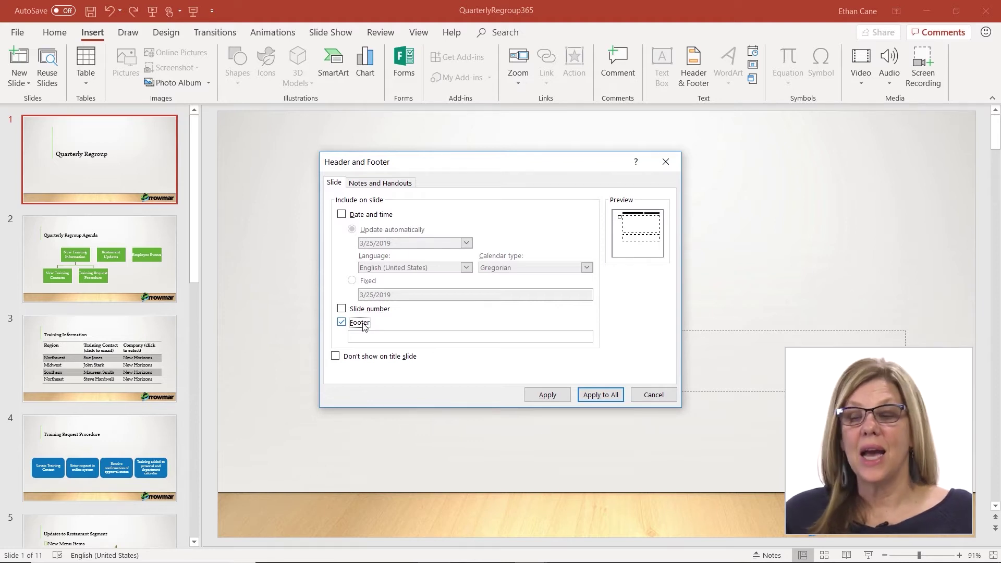
{"action": "left_click", "coordinate": [368, 336]}
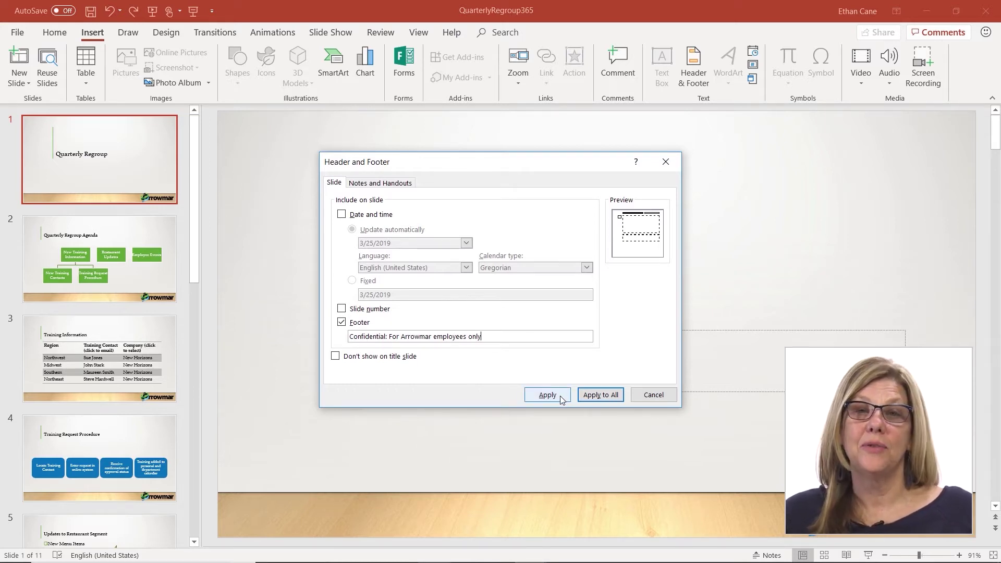
{"action": "left_click", "coordinate": [592, 396]}
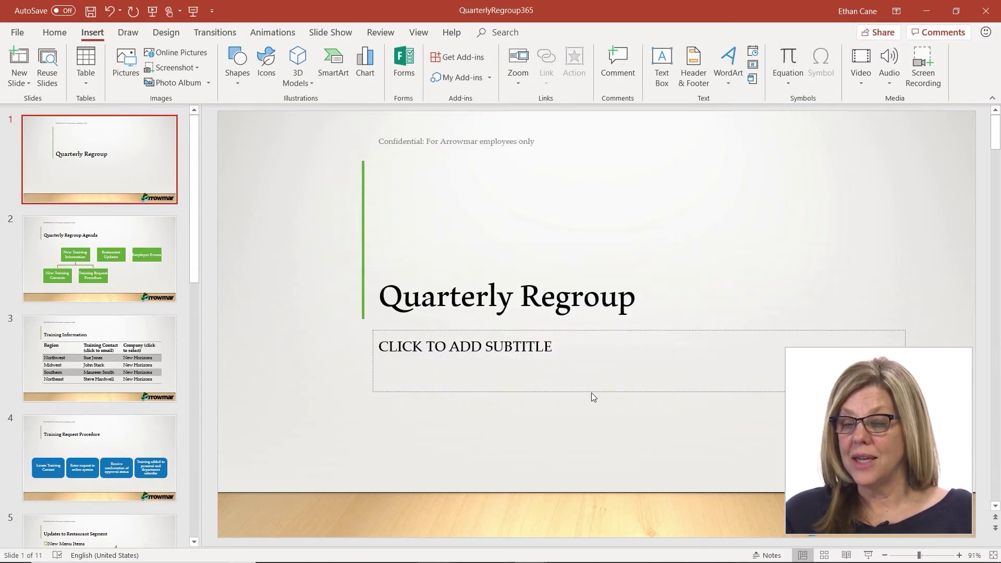
Drag slide 1's confidential footer down to the slide bottom, then undo the move.
{"action": "left_click", "coordinate": [498, 142]}
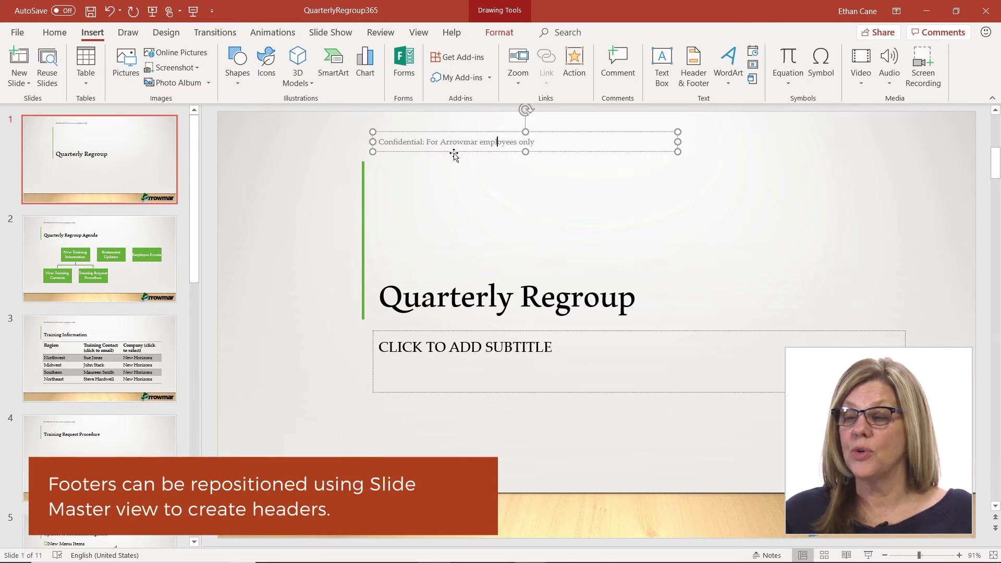
{"action": "left_click_drag", "start_coordinate": [454, 150], "coordinate": [330, 522]}
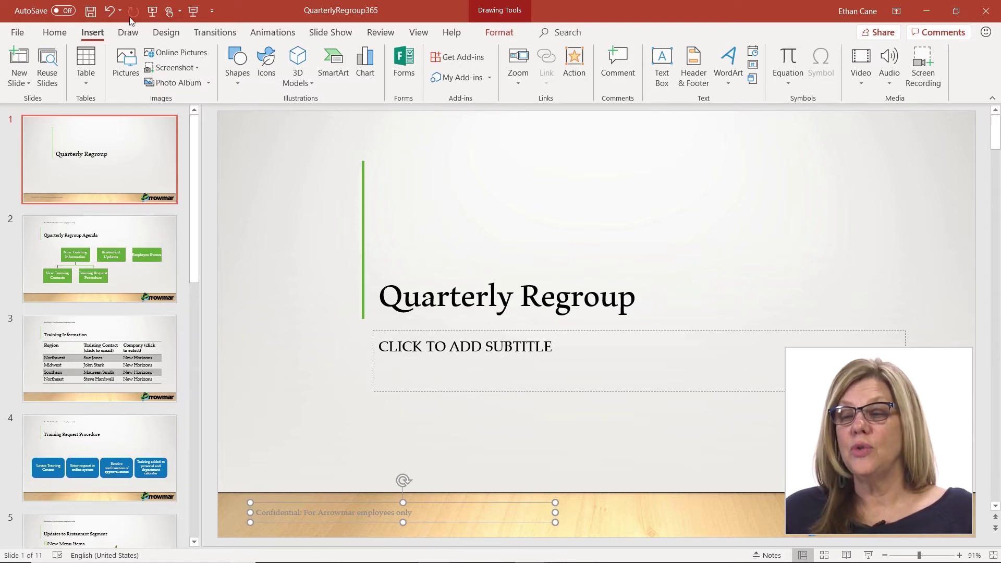
{"action": "left_click", "coordinate": [109, 10]}
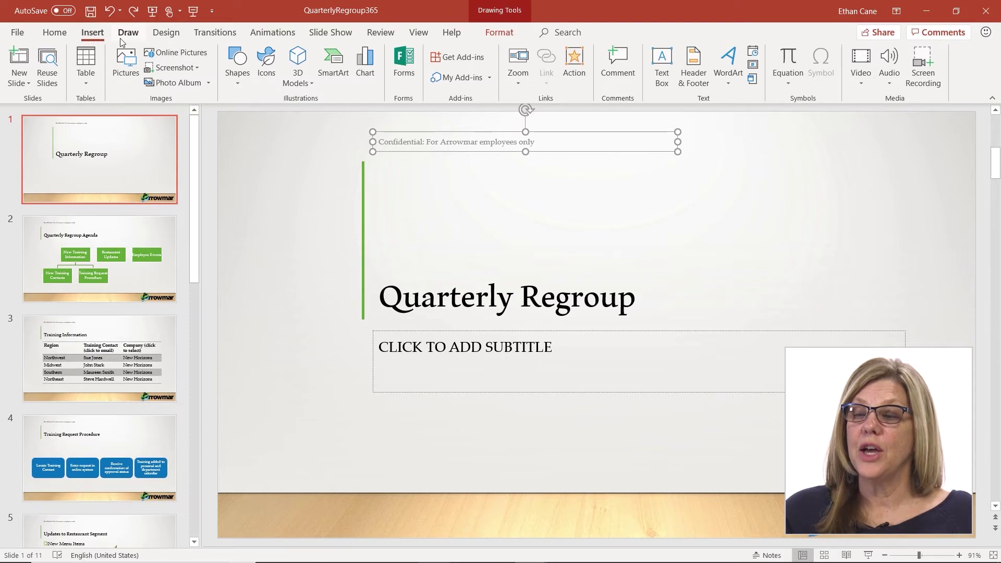
In Slide Master view, try moving the Title and Content layout's footer down, then undo it.
{"action": "left_click", "coordinate": [419, 33]}
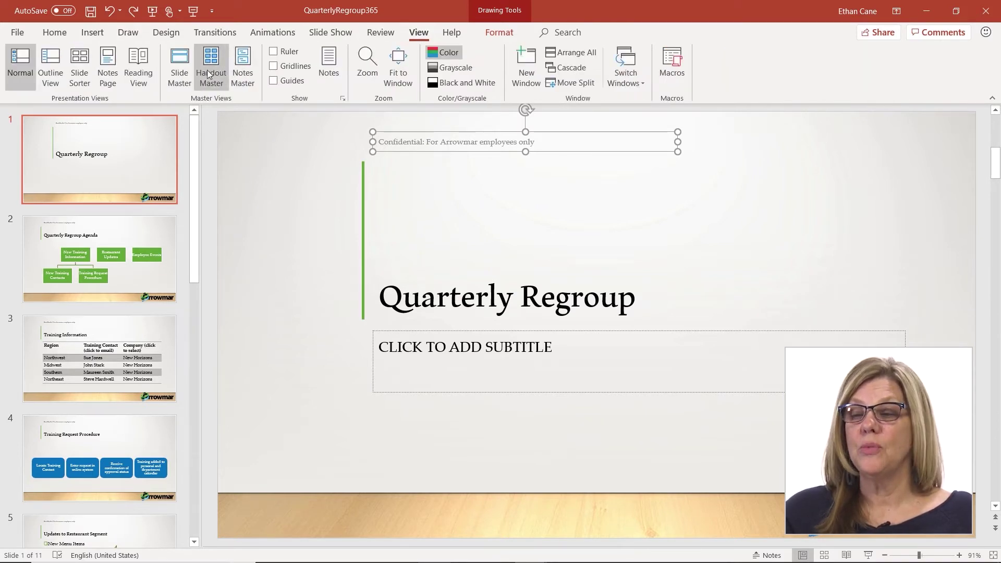
{"action": "left_click", "coordinate": [180, 67]}
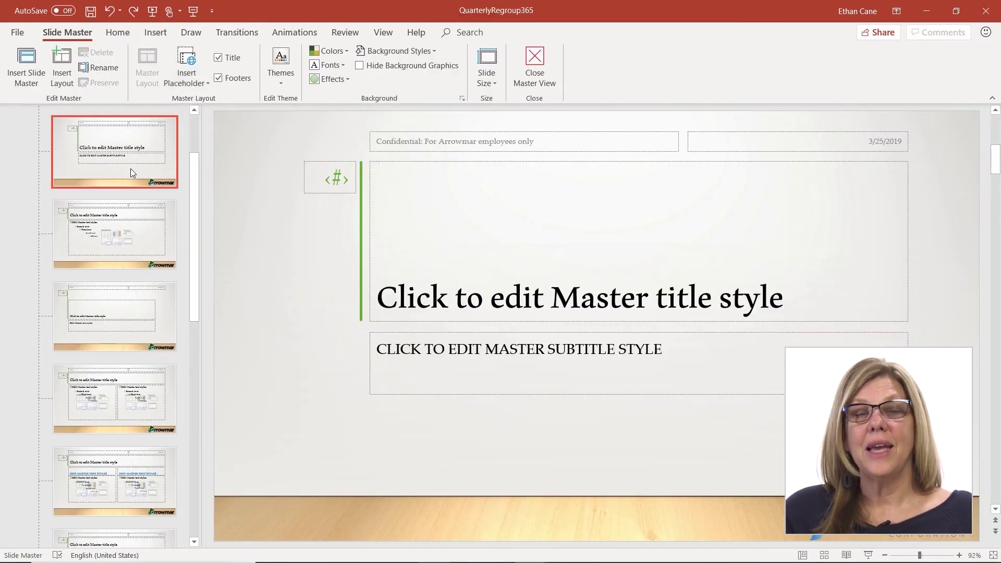
{"action": "scroll", "coordinate": [130, 173], "scroll_direction": "up", "scroll_amount": 3}
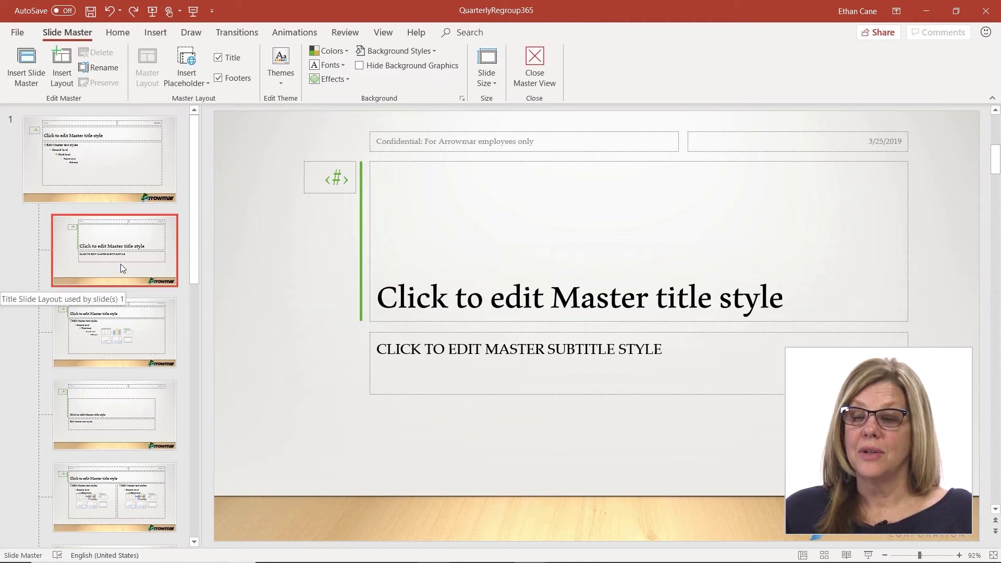
{"action": "left_click", "coordinate": [124, 313]}
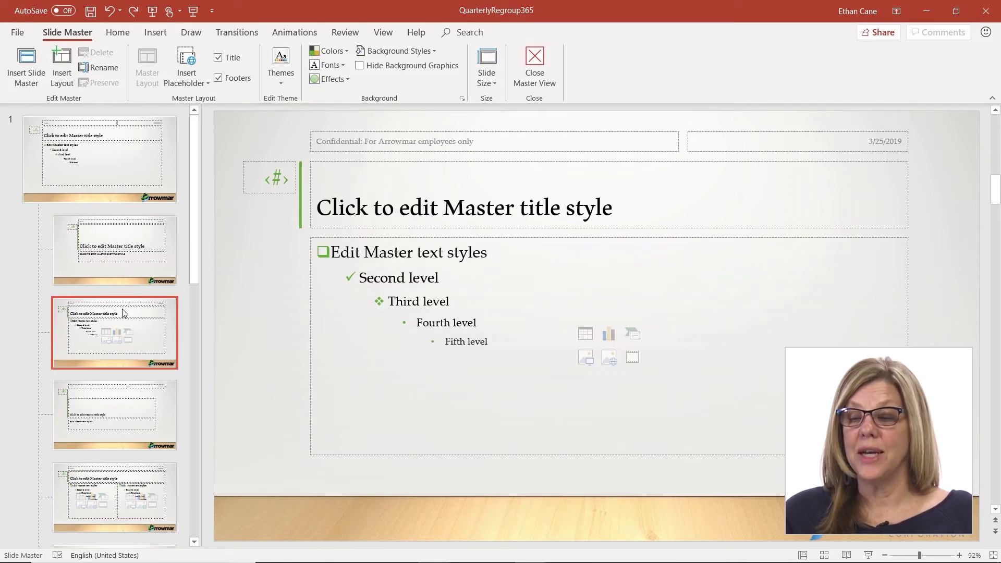
{"action": "left_click", "coordinate": [368, 151]}
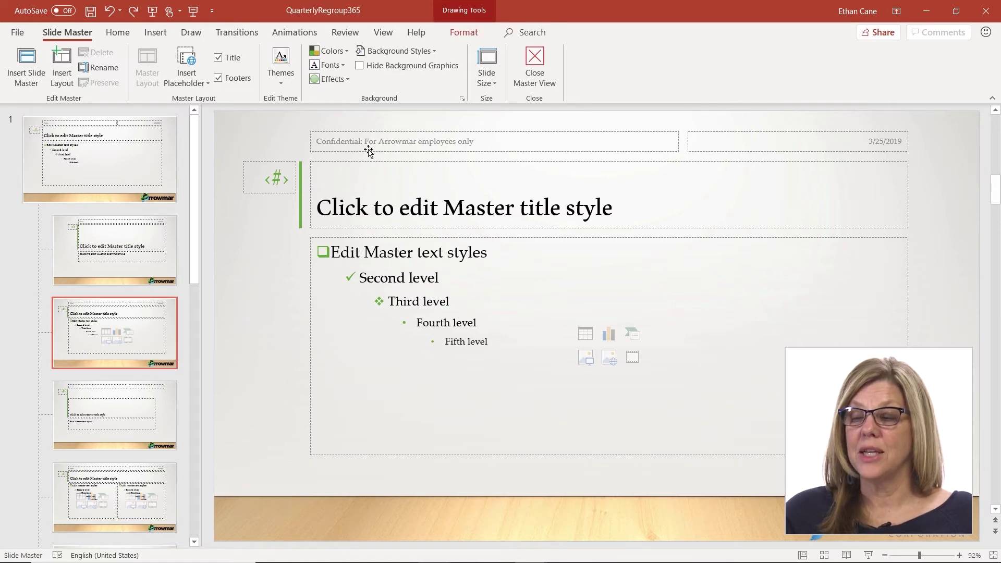
{"action": "left_click_drag", "start_coordinate": [368, 151], "coordinate": [297, 529]}
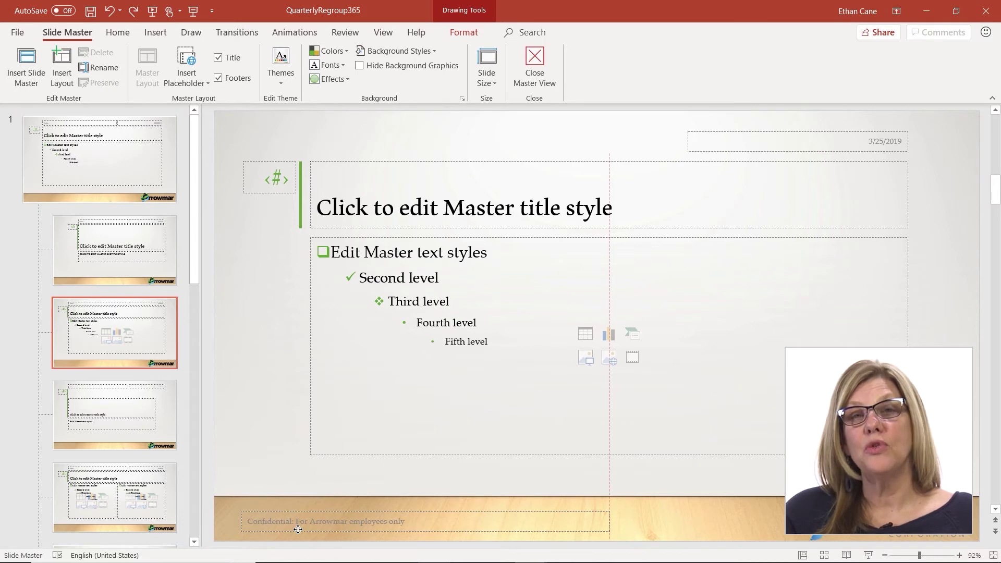
{"action": "left_click_drag", "start_coordinate": [298, 530], "coordinate": [308, 391]}
{"action": "key", "text": "ctrl+z"}
{"action": "key", "text": "ctrl+z"}
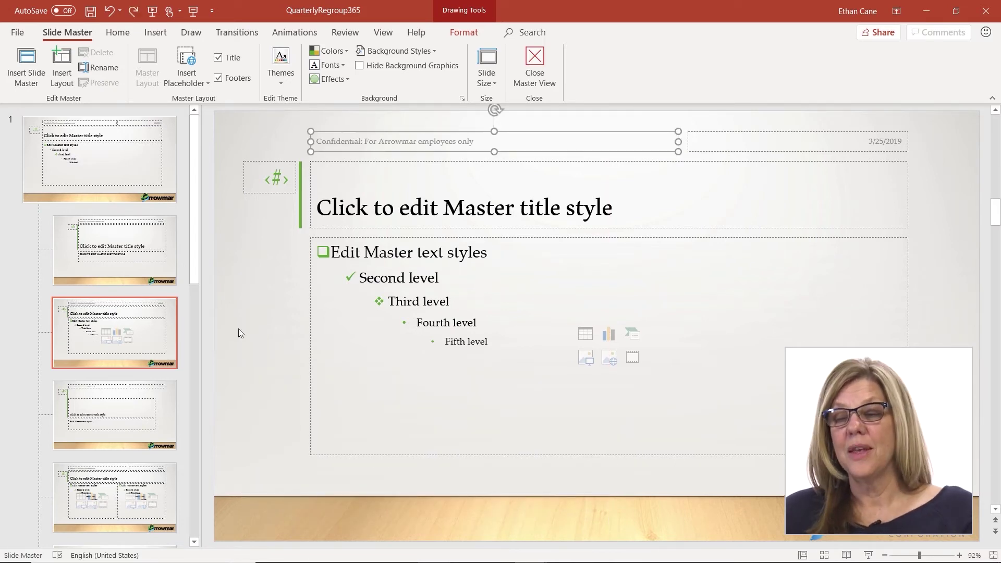
Move the slide master's footer placeholder to the bottom-left and close Master View.
{"action": "left_click", "coordinate": [104, 167]}
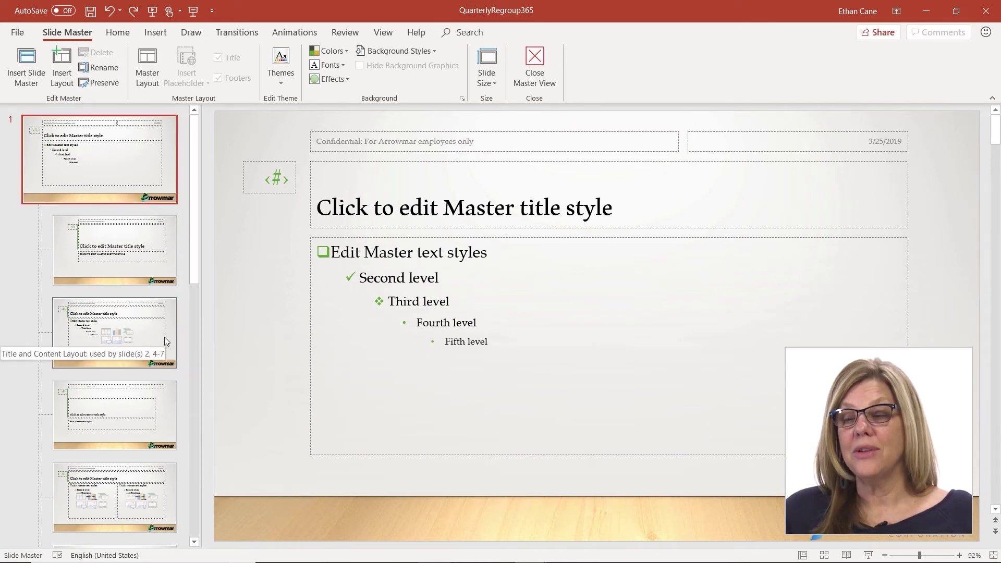
{"action": "left_click", "coordinate": [374, 153]}
{"action": "left_click_drag", "start_coordinate": [374, 152], "coordinate": [298, 528]}
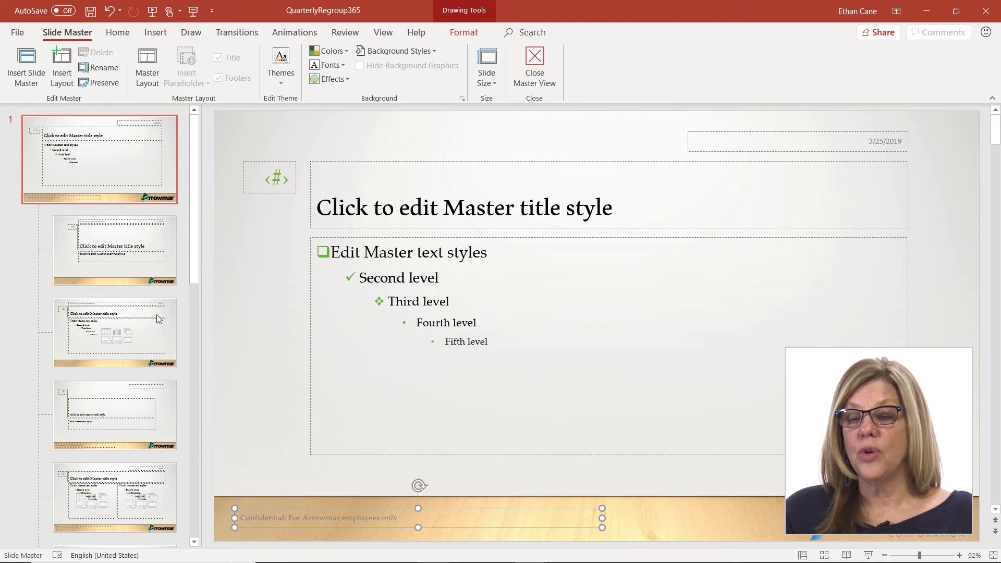
{"action": "left_click", "coordinate": [111, 249]}
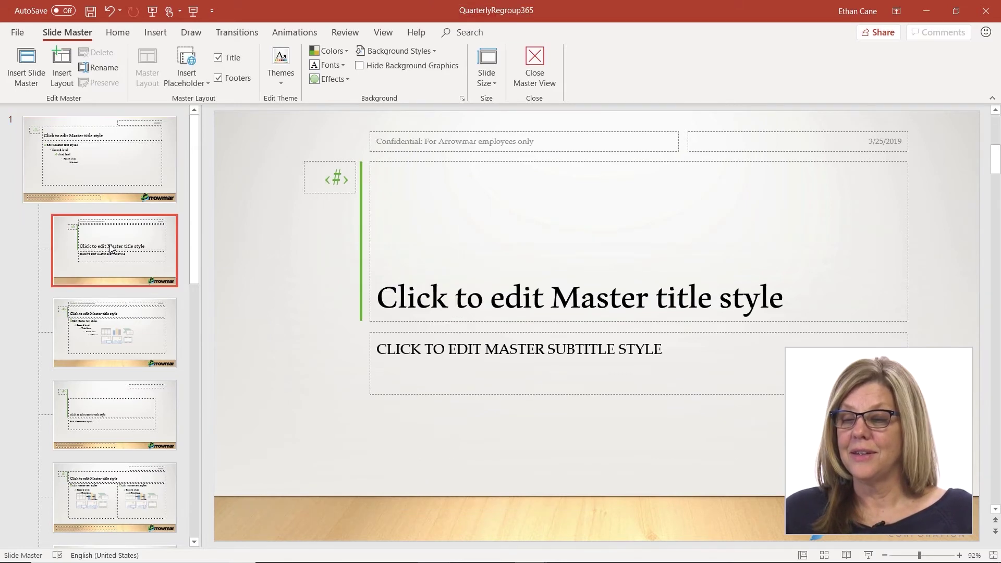
{"action": "left_click", "coordinate": [107, 180]}
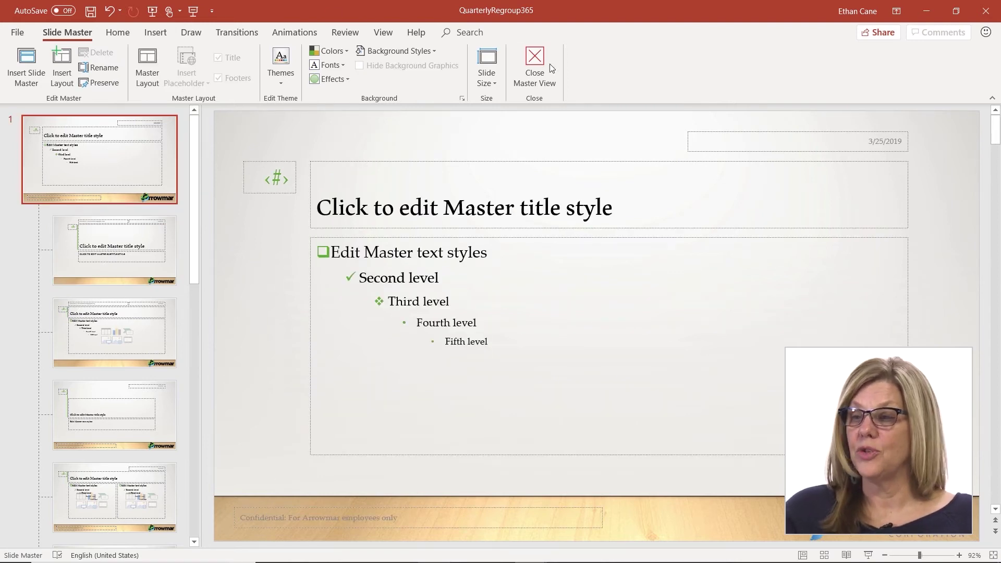
{"action": "left_click", "coordinate": [534, 66]}
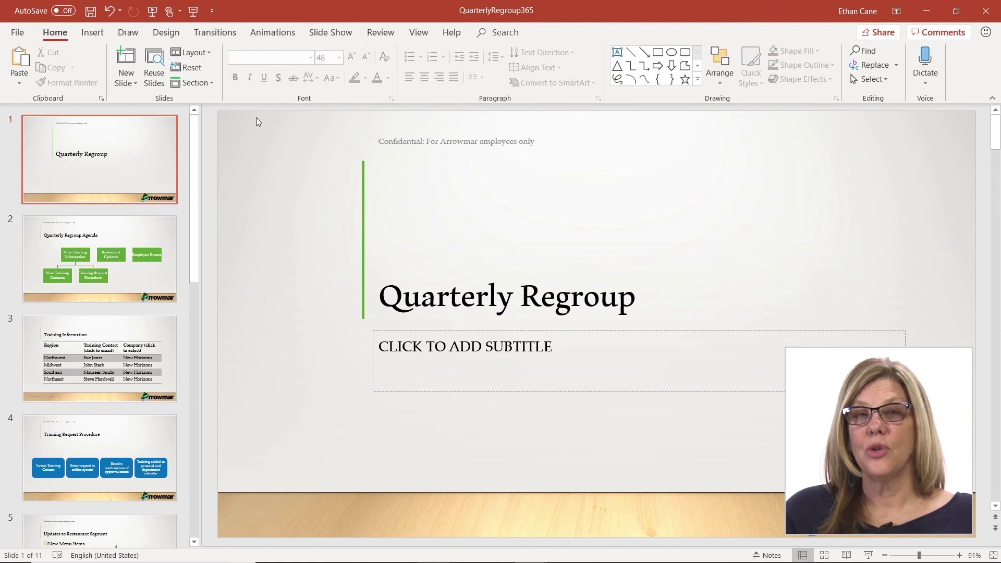
Check the footer position and layouts on slide 2 and slide 3, Training Information.
{"action": "left_click", "coordinate": [99, 240]}
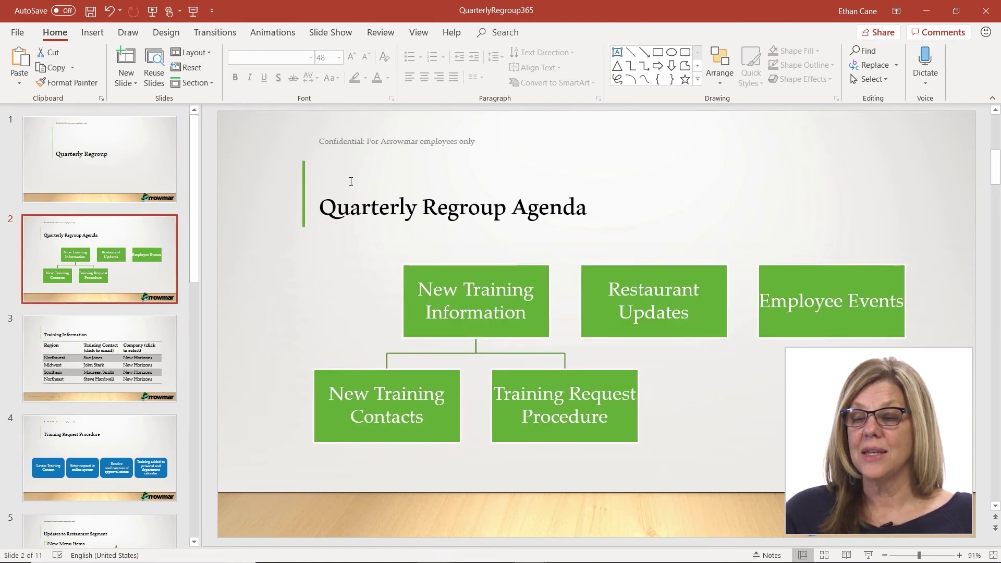
{"action": "left_click", "coordinate": [386, 151]}
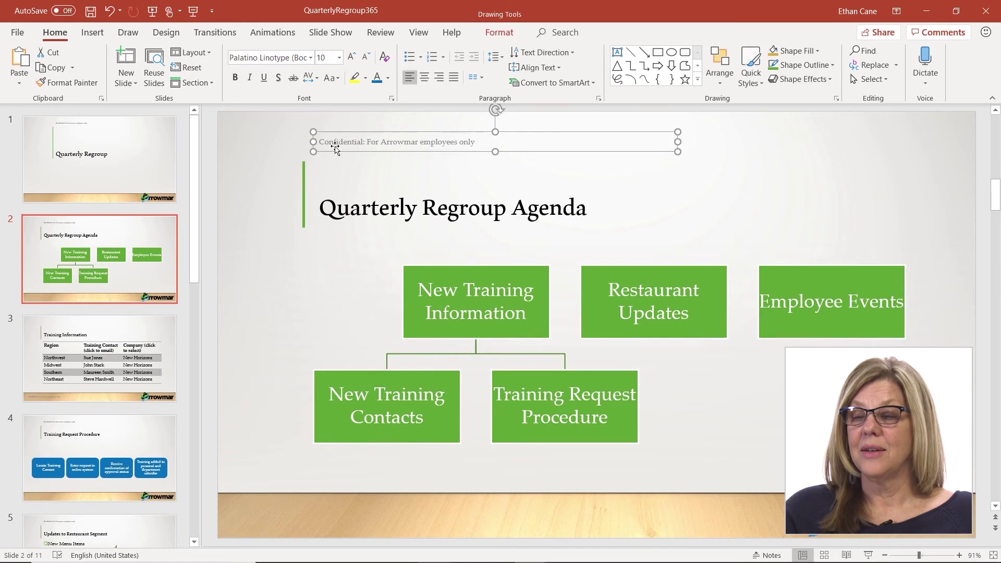
{"action": "left_click", "coordinate": [205, 54]}
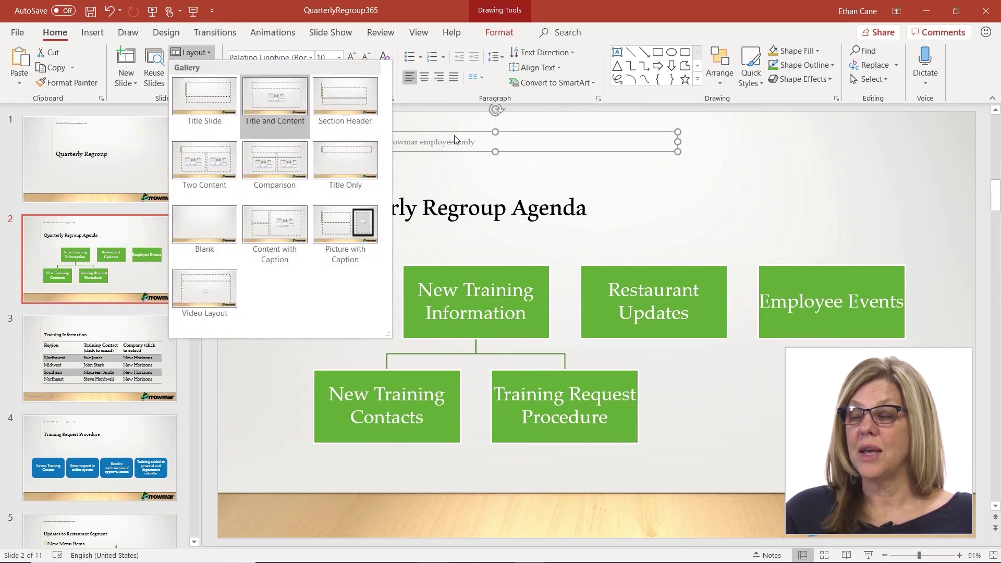
{"action": "left_click", "coordinate": [84, 353]}
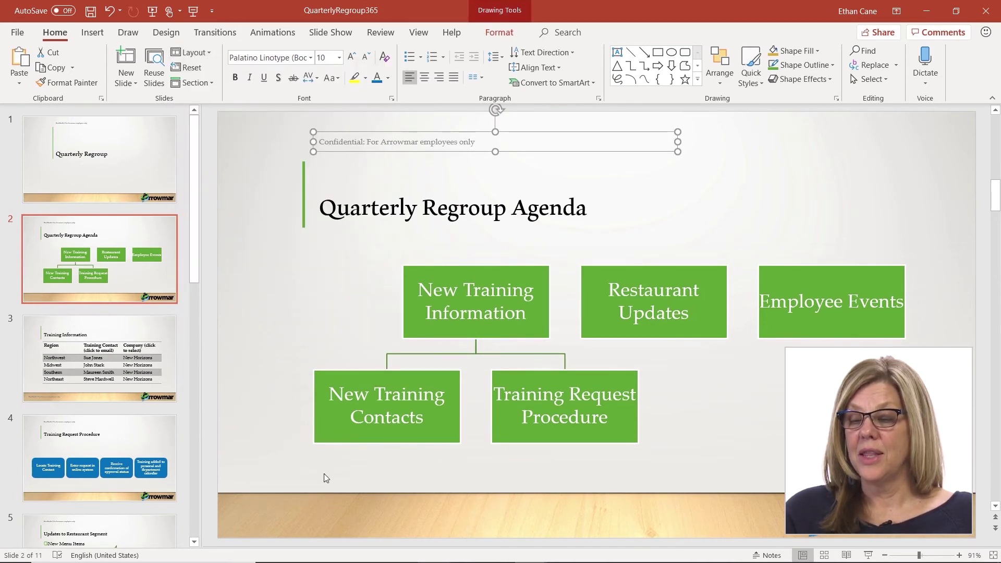
{"action": "left_click", "coordinate": [108, 389]}
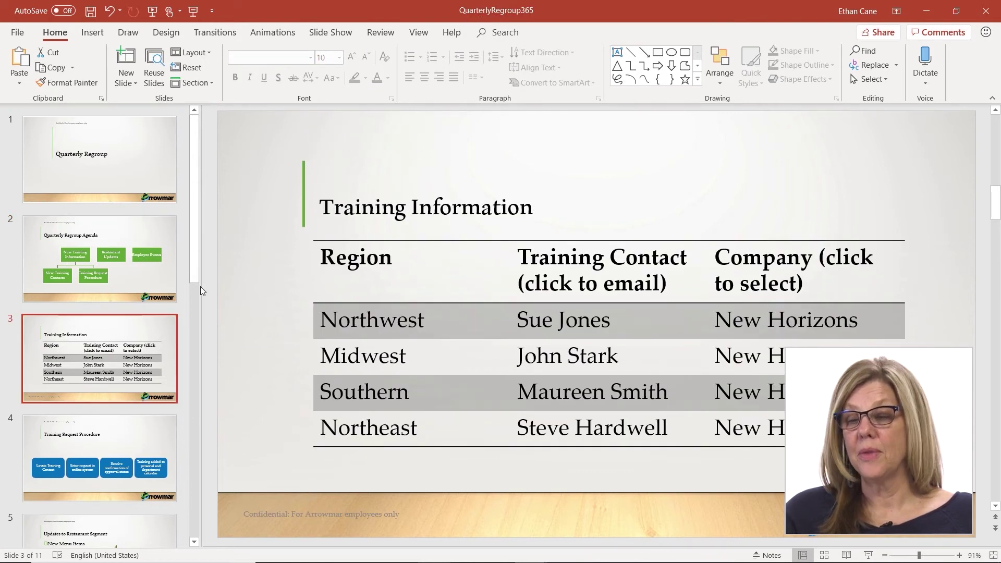
{"action": "left_click", "coordinate": [193, 52]}
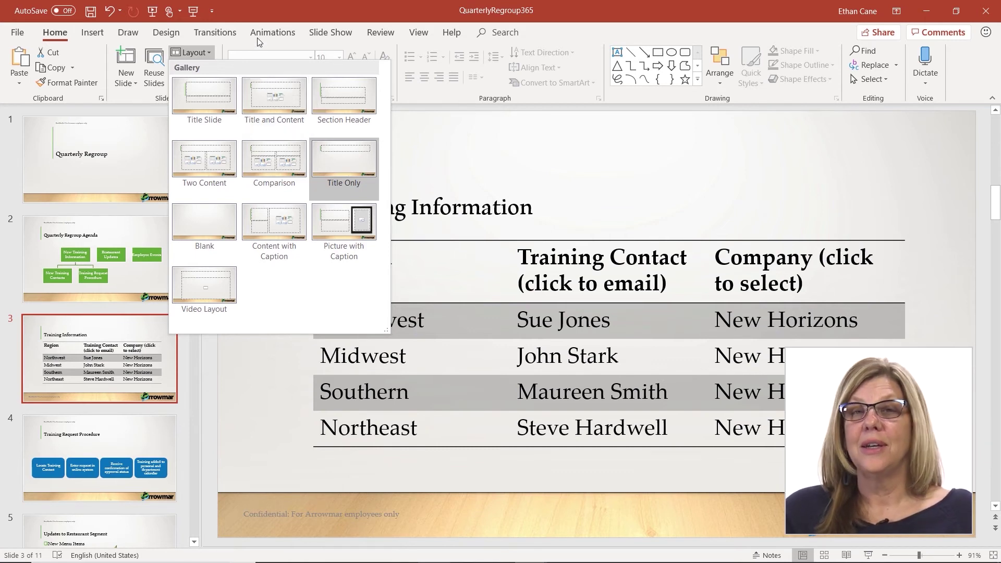
{"action": "left_click", "coordinate": [422, 35]}
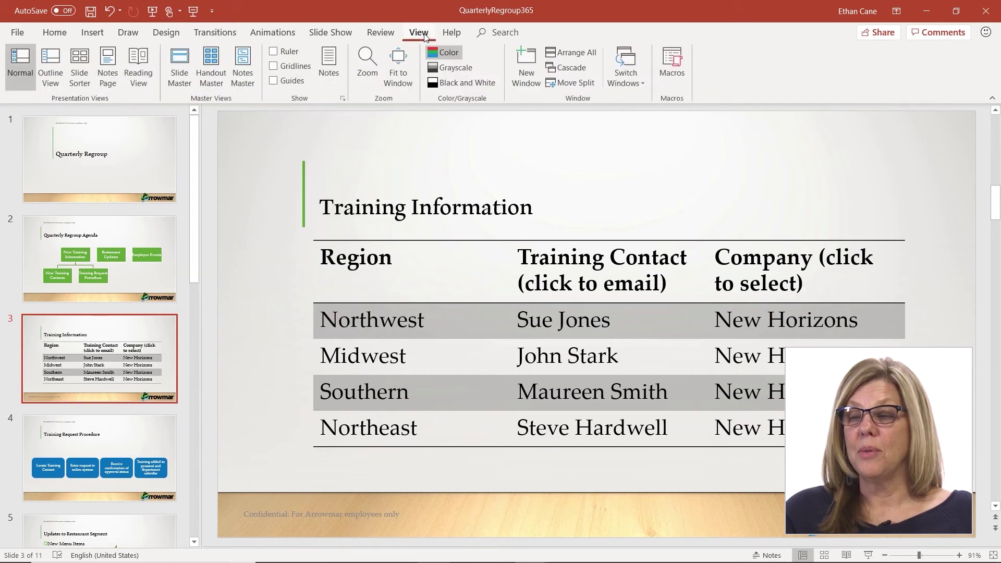
In Slide Master view, compare layout footers and drag the Title and Content footer to the bottom-left.
{"action": "left_click", "coordinate": [178, 69]}
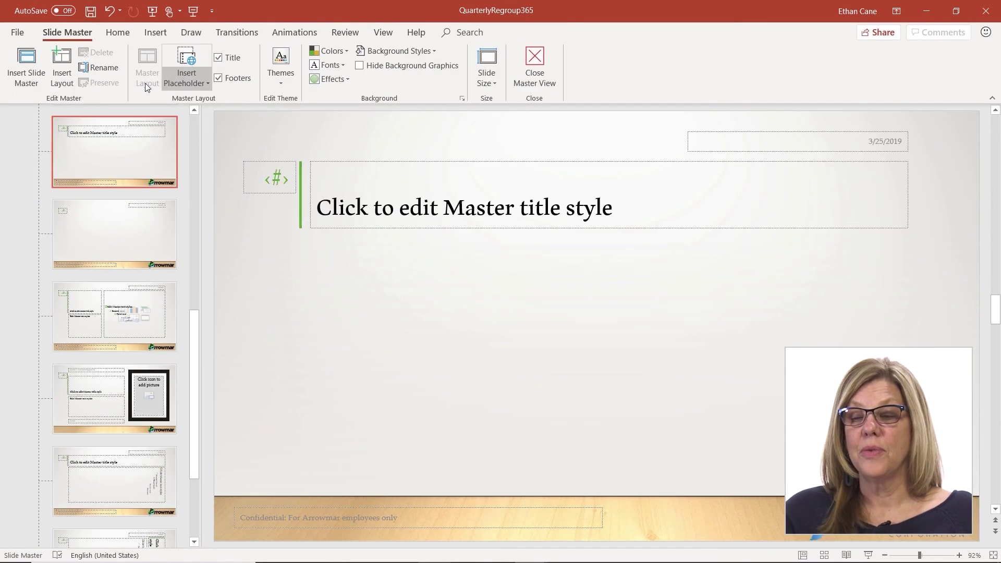
{"action": "left_click", "coordinate": [91, 235]}
{"action": "left_click", "coordinate": [99, 340]}
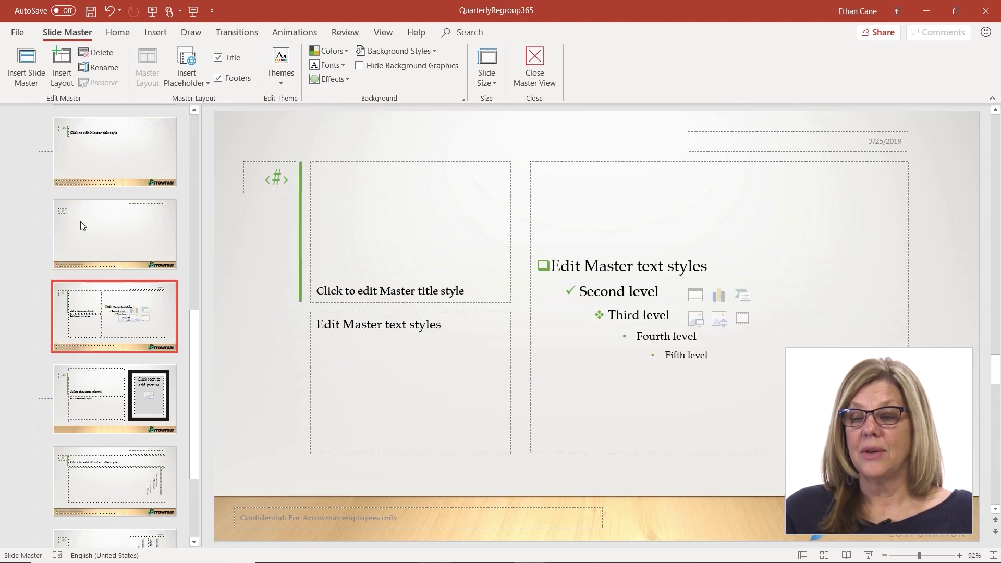
{"action": "left_click", "coordinate": [110, 151]}
{"action": "scroll", "coordinate": [110, 151], "scroll_direction": "up", "scroll_amount": 10}
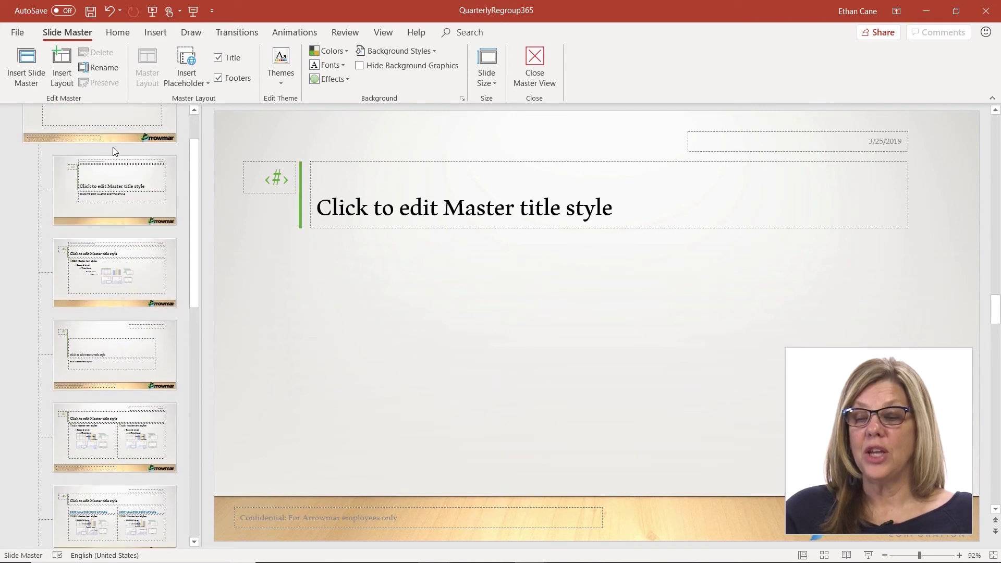
{"action": "left_click", "coordinate": [124, 275]}
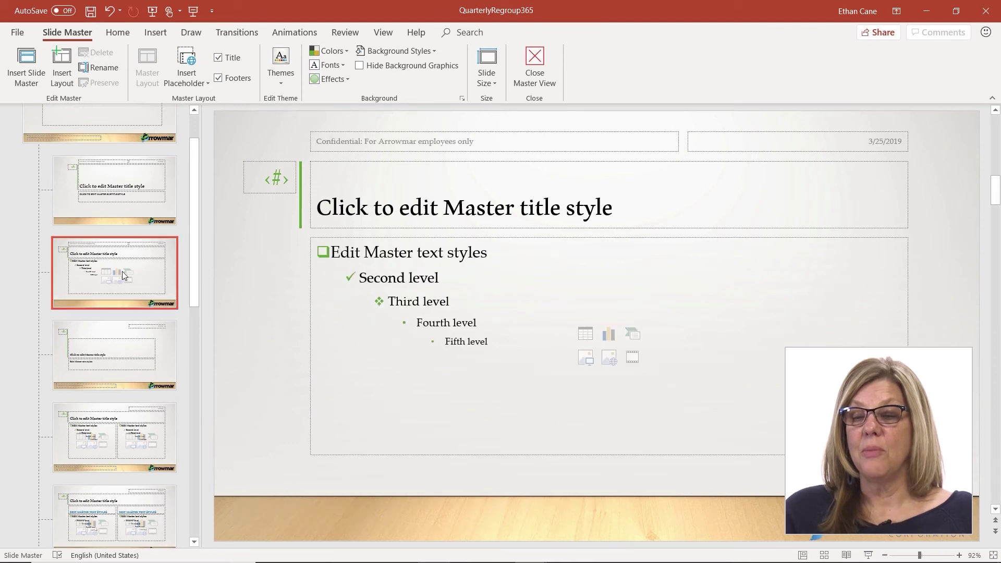
{"action": "left_click", "coordinate": [135, 197]}
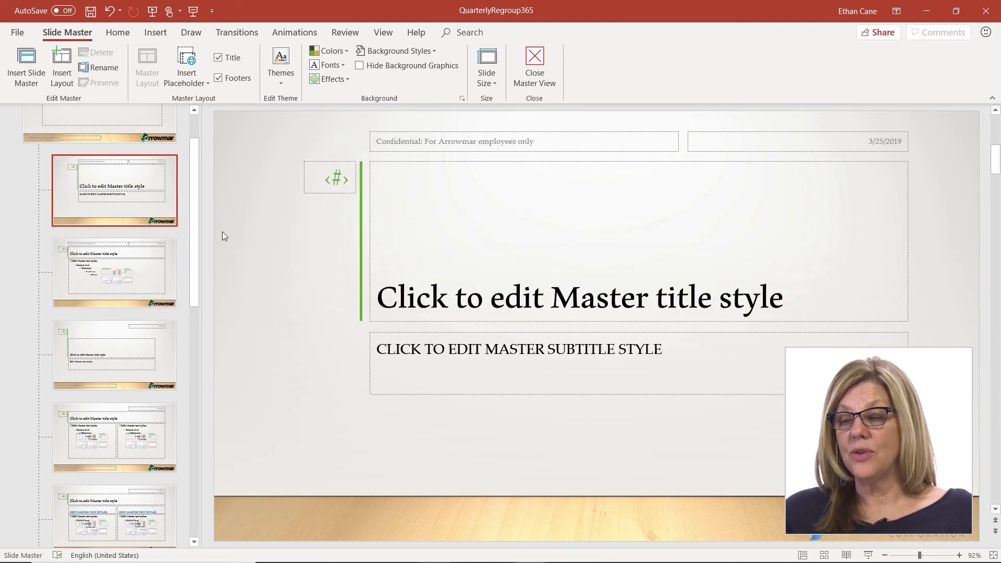
{"action": "left_click", "coordinate": [120, 282]}
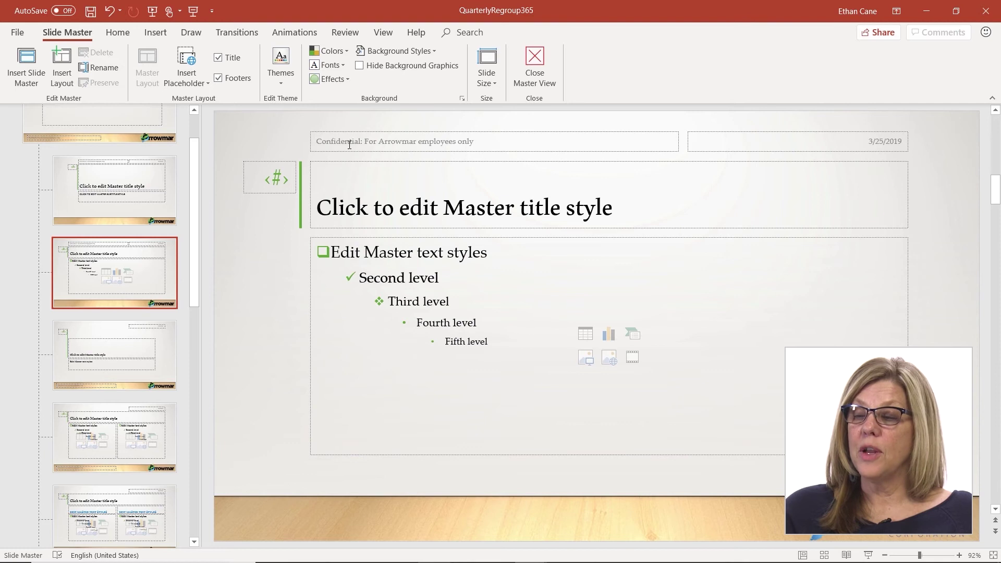
{"action": "mouse_move", "coordinate": [345, 151]}
{"action": "left_mouse_down"}
{"action": "mouse_move", "coordinate": [266, 370]}
{"action": "mouse_move", "coordinate": [284, 504]}
{"action": "mouse_move", "coordinate": [266, 527]}
{"action": "left_mouse_up"}
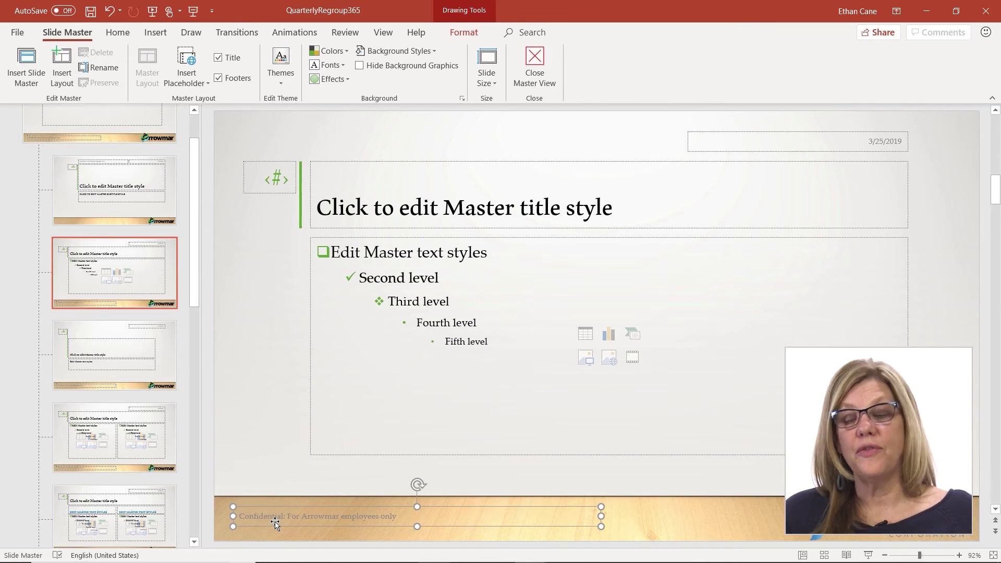
Select the slide master and highlight its entire confidential footer text.
{"action": "key", "text": "Escape"}
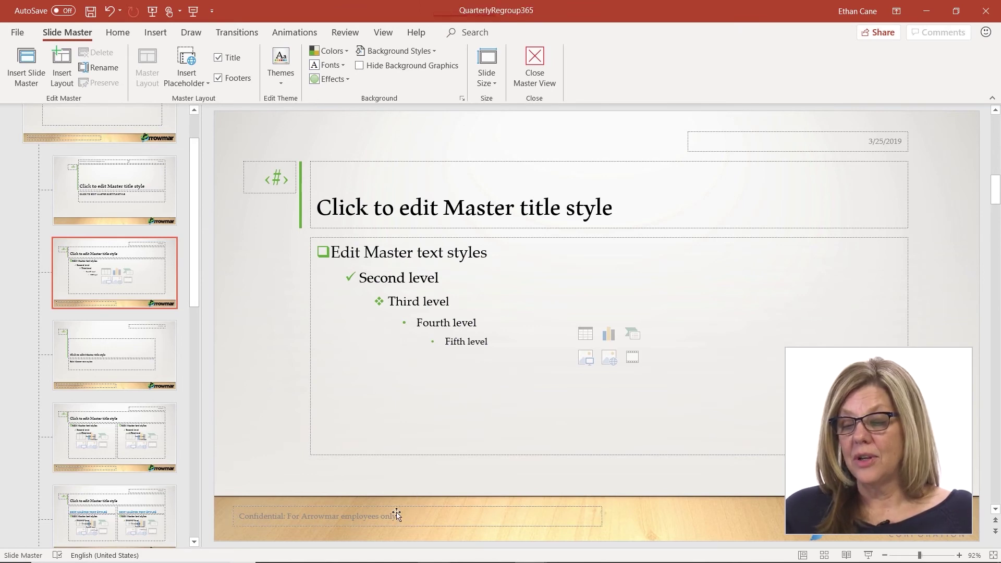
{"action": "scroll", "coordinate": [146, 193], "scroll_direction": "up", "scroll_amount": 2}
{"action": "left_click", "coordinate": [128, 180]}
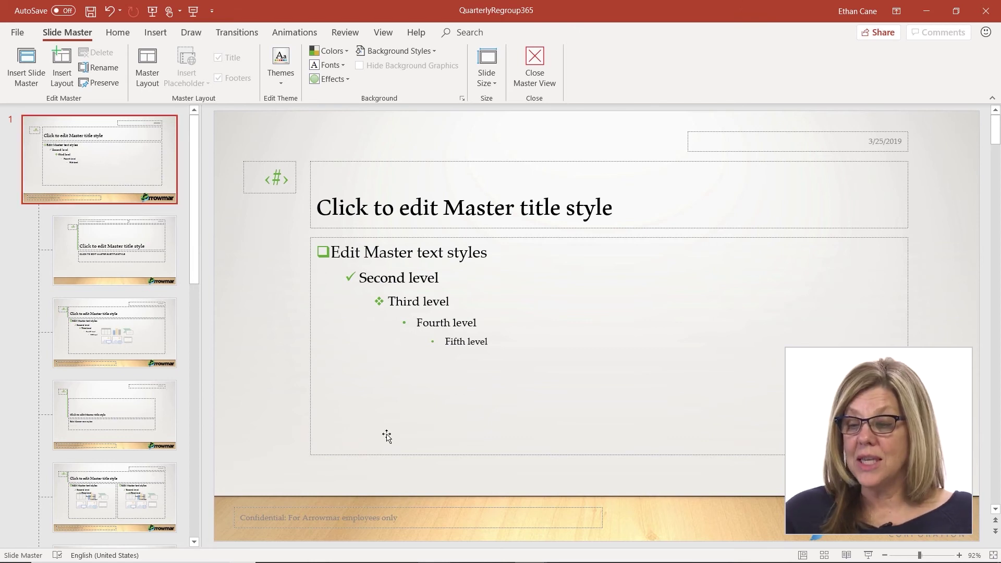
{"action": "triple_click", "coordinate": [353, 520]}
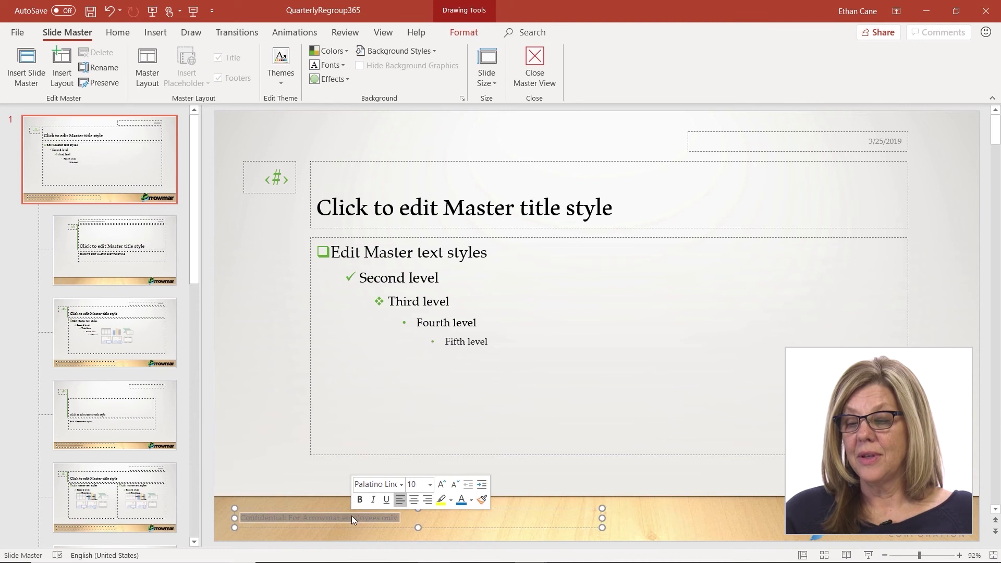
Make the master's confidential footer text bold, shadowed and blue, and verify it on the Title Slide layout.
{"action": "left_click", "coordinate": [363, 498]}
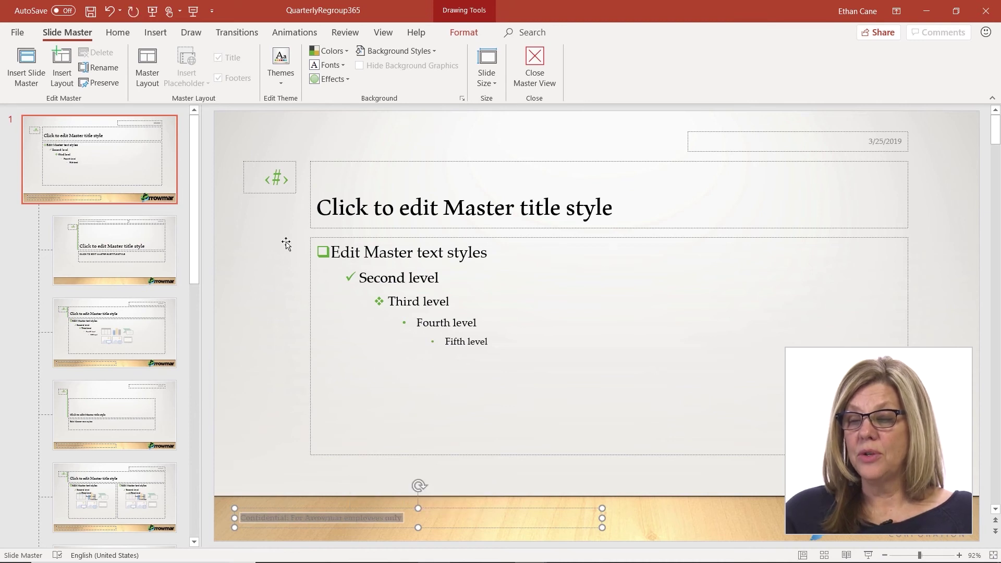
{"action": "left_click", "coordinate": [126, 36]}
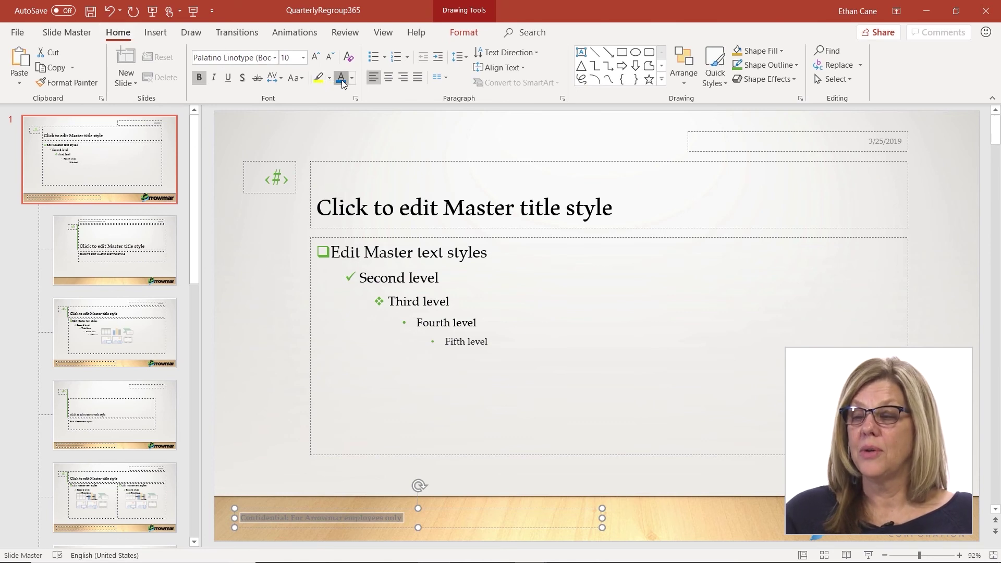
{"action": "left_click", "coordinate": [243, 79]}
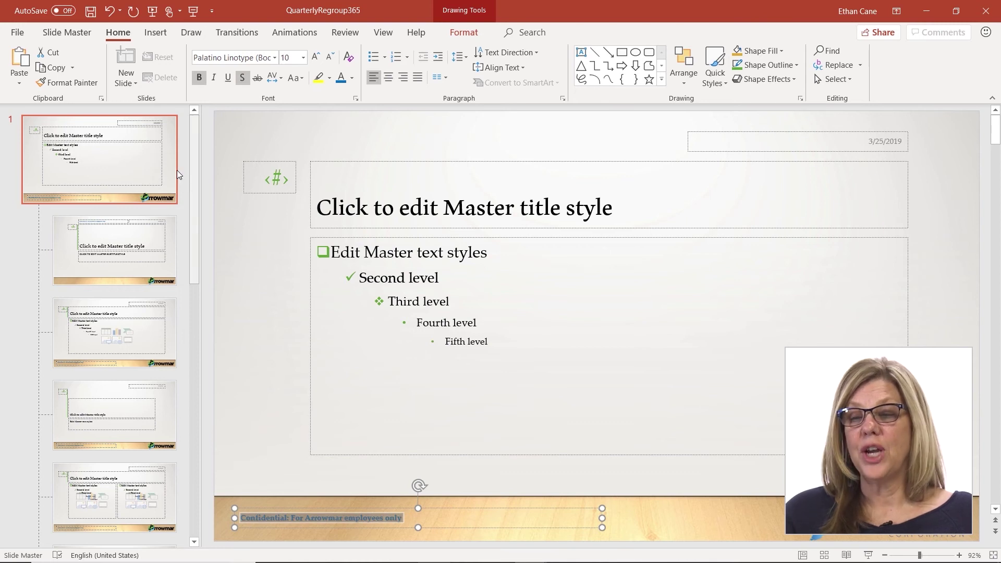
{"action": "left_click", "coordinate": [139, 248]}
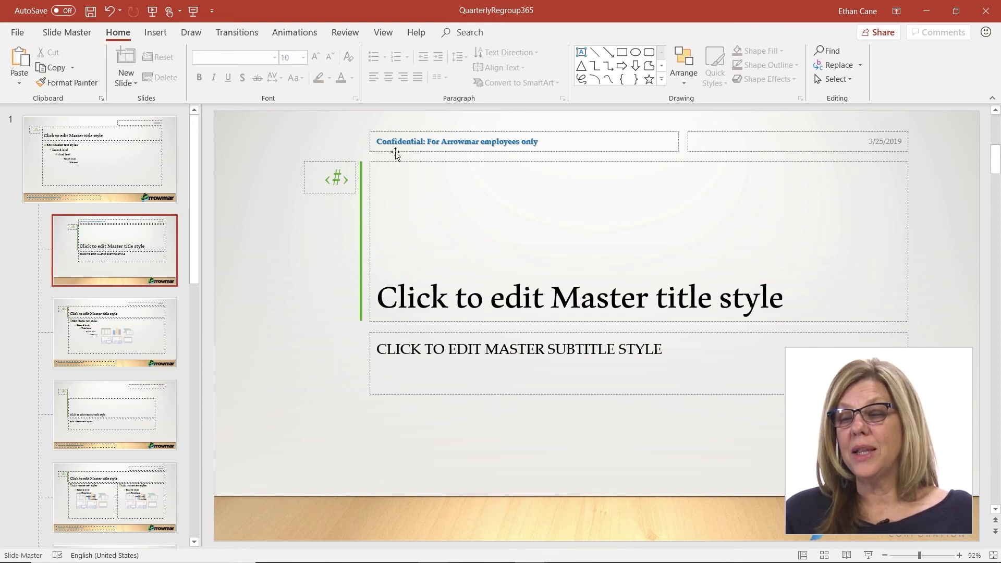
{"action": "left_click", "coordinate": [150, 161]}
Set the master's slide-number placeholder font to Arial Black and leave Master View.
{"action": "double_click", "coordinate": [277, 179]}
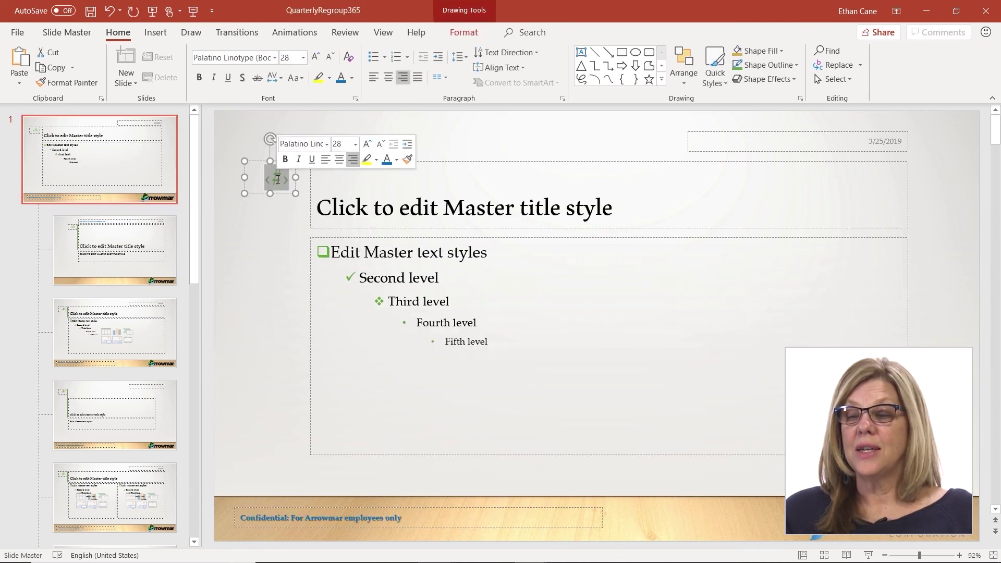
{"action": "left_click", "coordinate": [274, 57]}
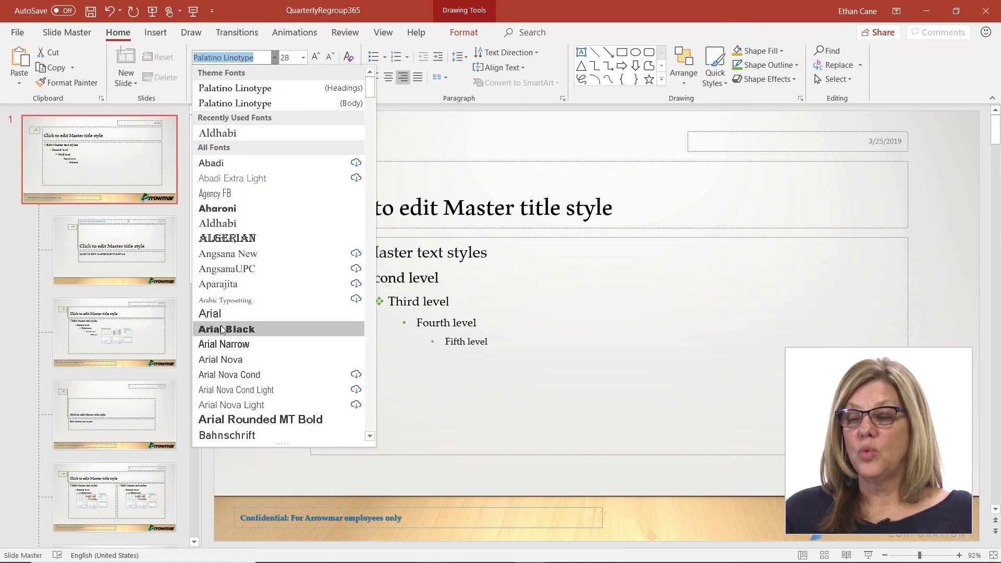
{"action": "left_click", "coordinate": [245, 329]}
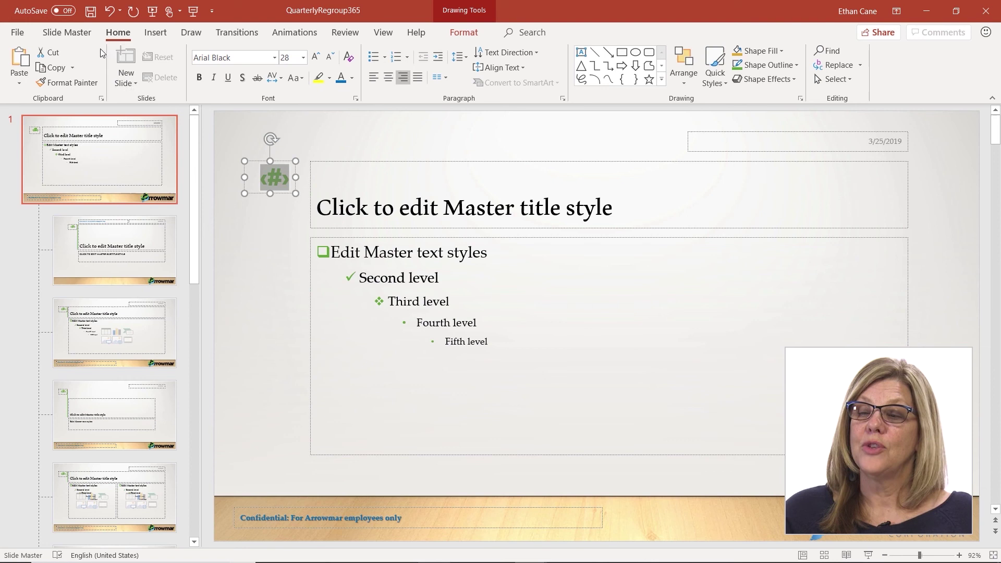
{"action": "left_click", "coordinate": [66, 32]}
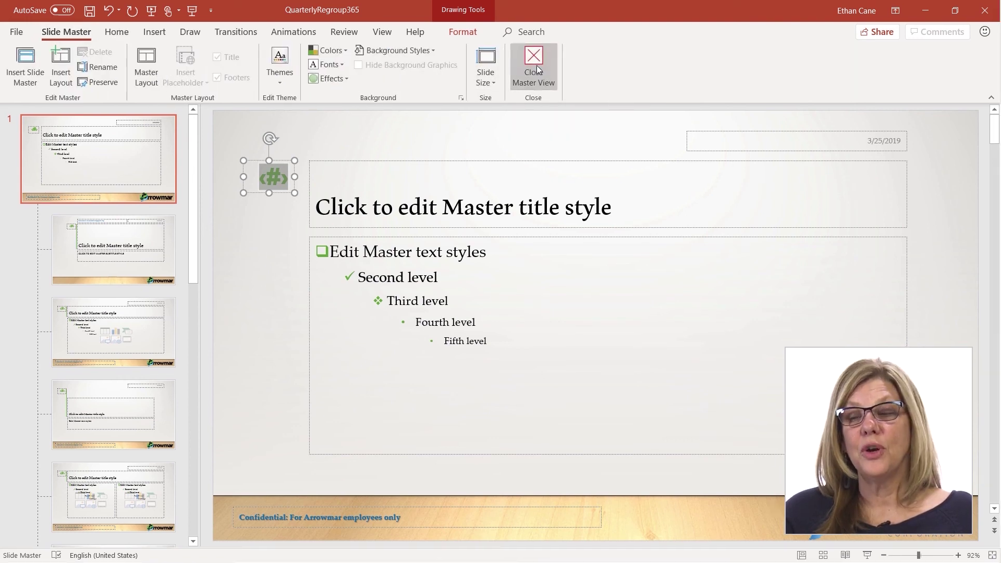
{"action": "left_click", "coordinate": [537, 65]}
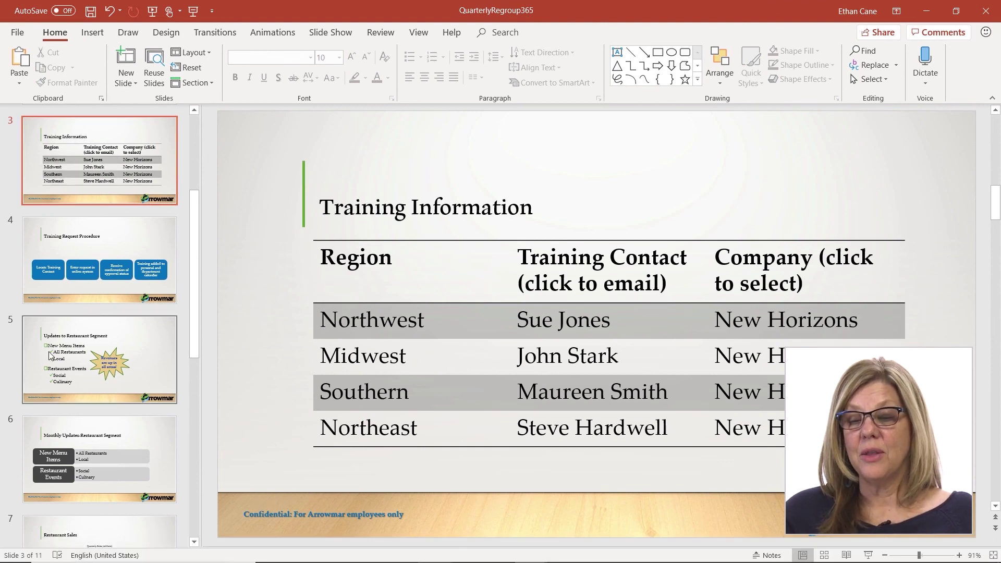
Return to Normal view showing Training Information with its bold blue footer at the bottom.
{"action": "left_click", "coordinate": [64, 207]}
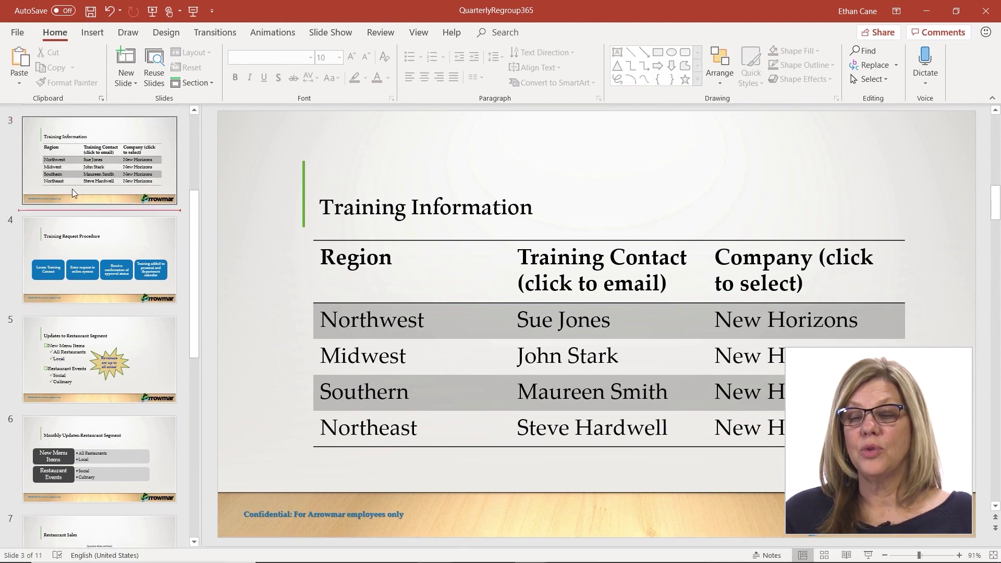